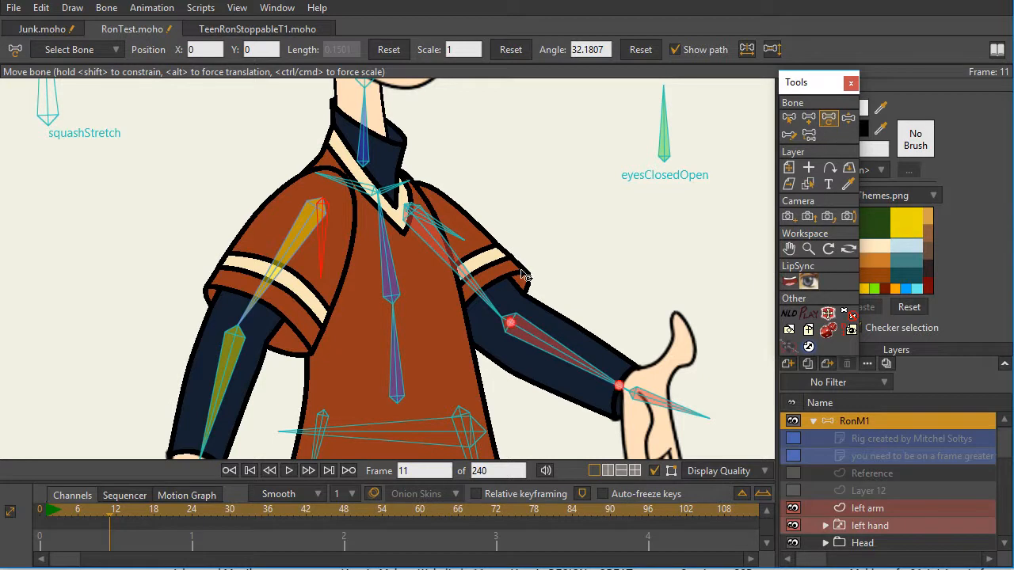
# - Swing the yellow arm in toward the torso and raise its shoulder bone on frame 11 using Transform Bone
pyautogui.moveTo(244, 317); pyautogui.dragTo(324, 318)
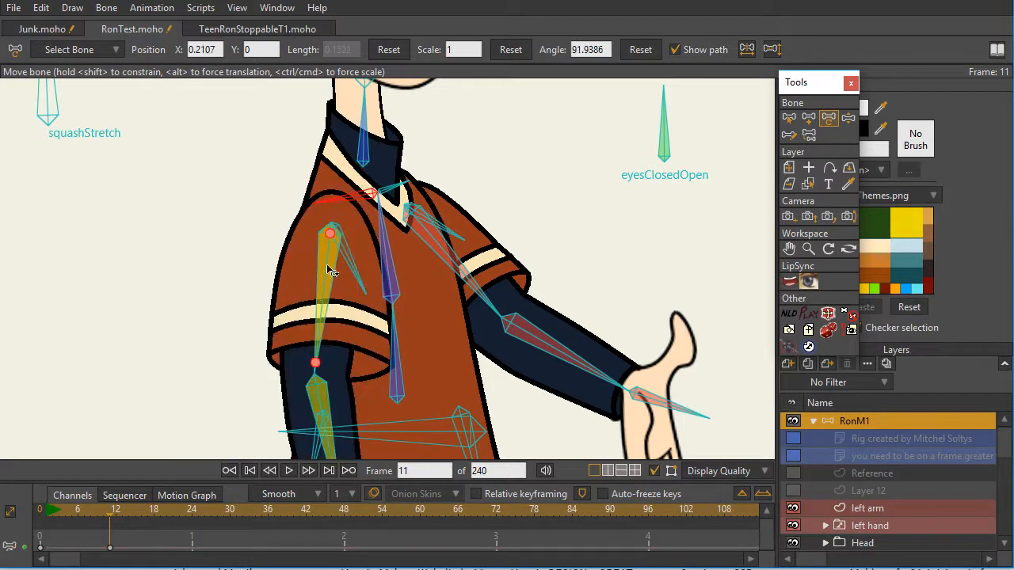
pyautogui.moveTo(335, 197); pyautogui.dragTo(338, 182)
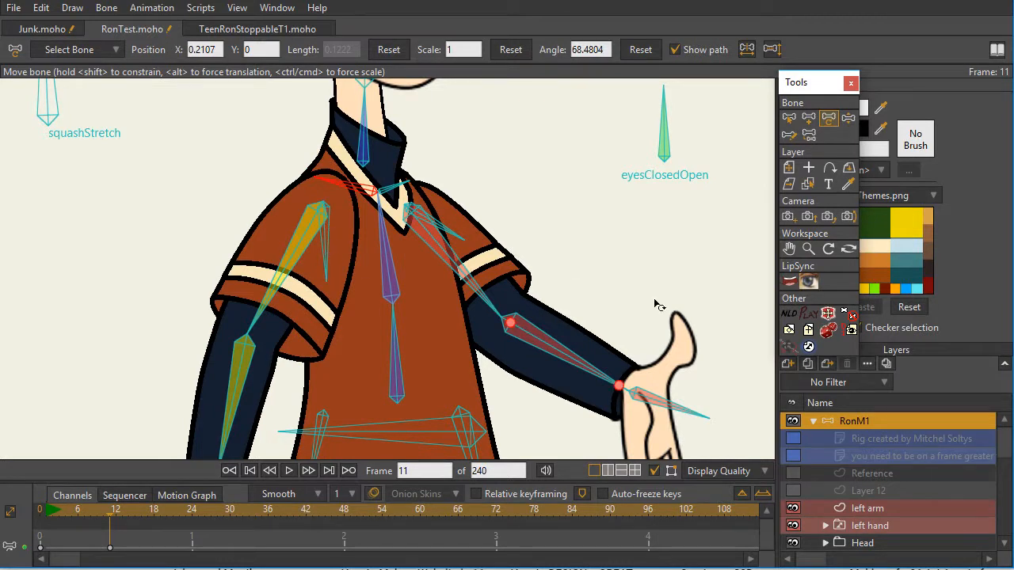
# - Angle the two shirt-hem bones and the yellow arm's small sleeve bone using Manipulate Bones
pyautogui.moveTo(600, 286); pyautogui.dragTo(584, 199)
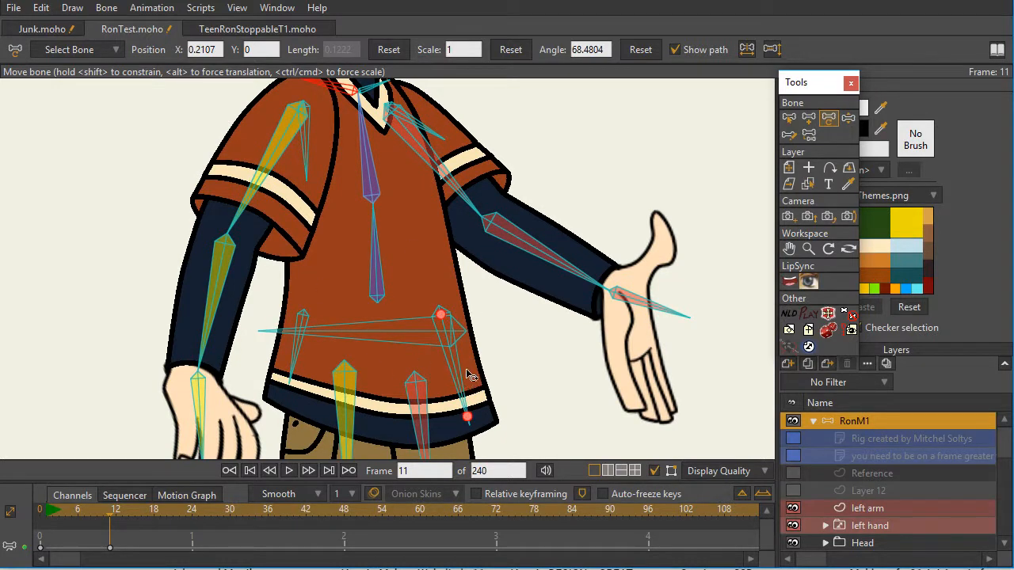
pyautogui.click(848, 117)
pyautogui.moveTo(467, 379); pyautogui.dragTo(461, 385)
pyautogui.moveTo(296, 370); pyautogui.dragTo(293, 372)
pyautogui.moveTo(309, 163)
pyautogui.mouseDown()
pyautogui.moveTo(301, 171)
pyautogui.moveTo(325, 181)
pyautogui.moveTo(315, 165)
pyautogui.moveTo(310, 179)
pyautogui.moveTo(285, 165)
pyautogui.moveTo(298, 172)
pyautogui.mouseUp()
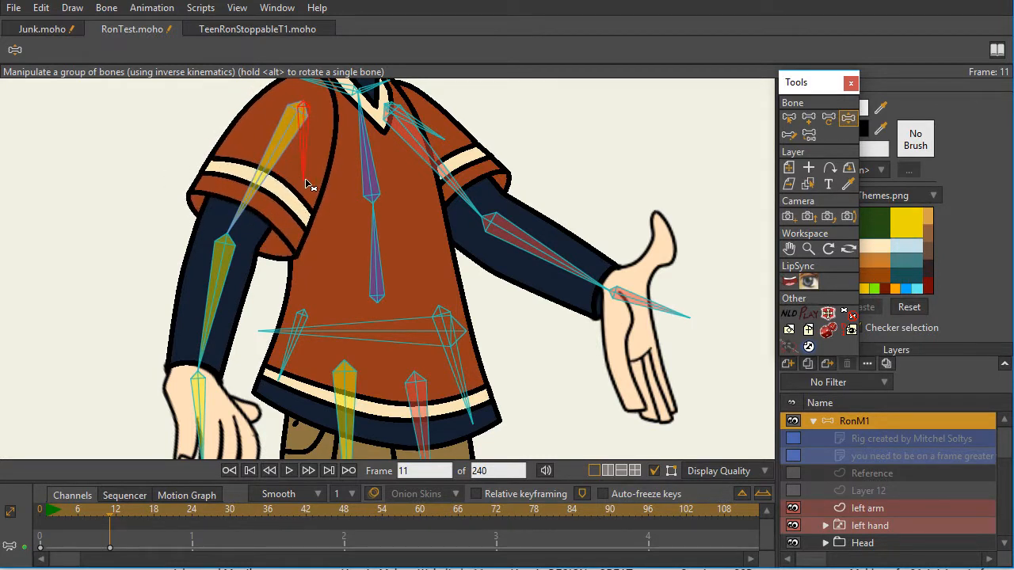
# - Bend the yellow forearm across the chest, and adjust the angle, position and length of its sleeve bone with Transform Bone
pyautogui.moveTo(210, 334); pyautogui.dragTo(331, 245)
pyautogui.click(828, 117)
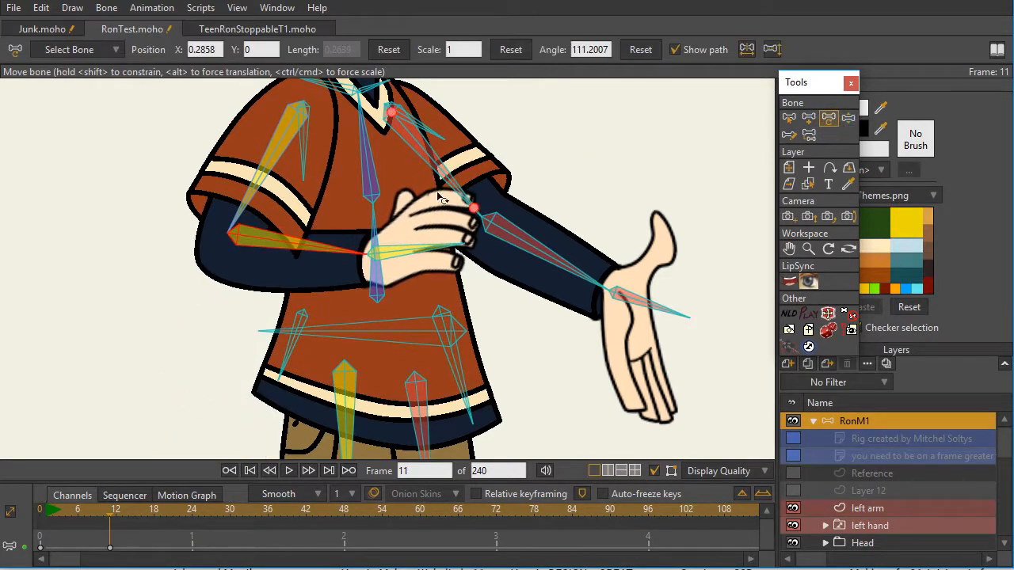
pyautogui.moveTo(303, 175); pyautogui.dragTo(288, 179)
pyautogui.moveTo(305, 103); pyautogui.dragTo(305, 111)
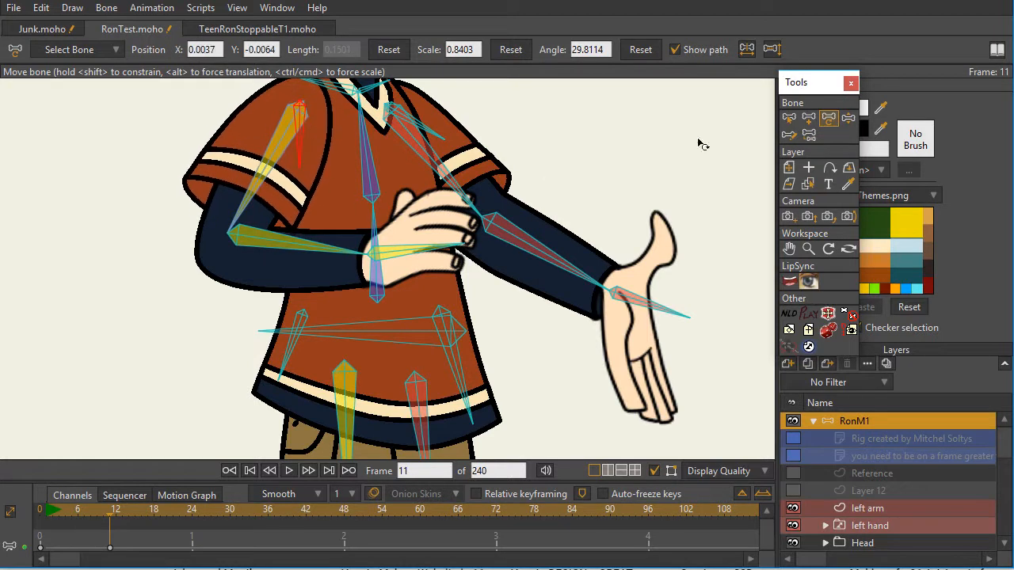
# - Bend the red leg outward at the knee and pose the yellow forearm in front of the waist with Manipulate Bones
pyautogui.click(849, 117)
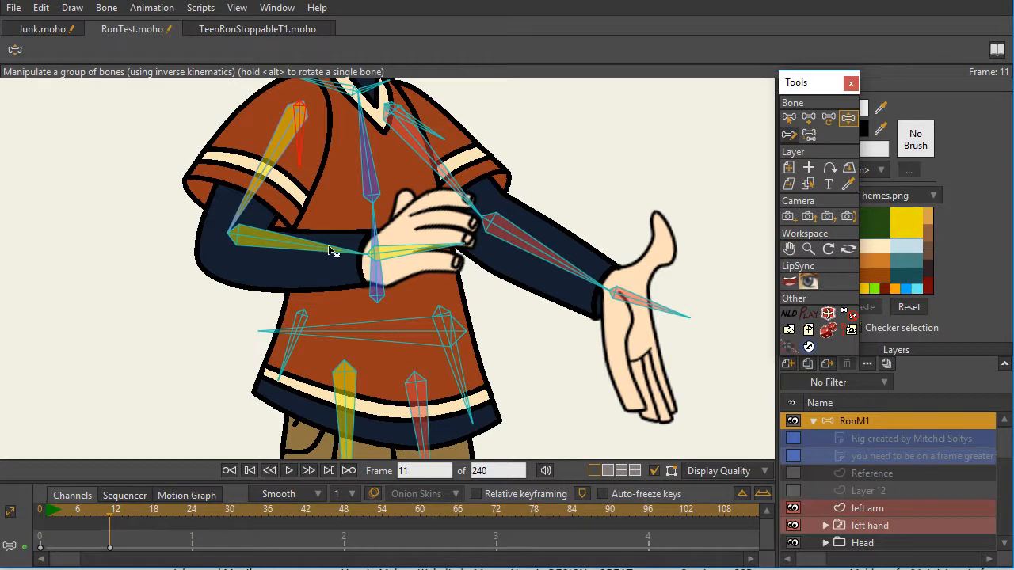
pyautogui.moveTo(325, 274); pyautogui.dragTo(251, 271)
pyautogui.moveTo(567, 329); pyautogui.dragTo(579, 154)
pyautogui.moveTo(433, 404); pyautogui.dragTo(484, 378)
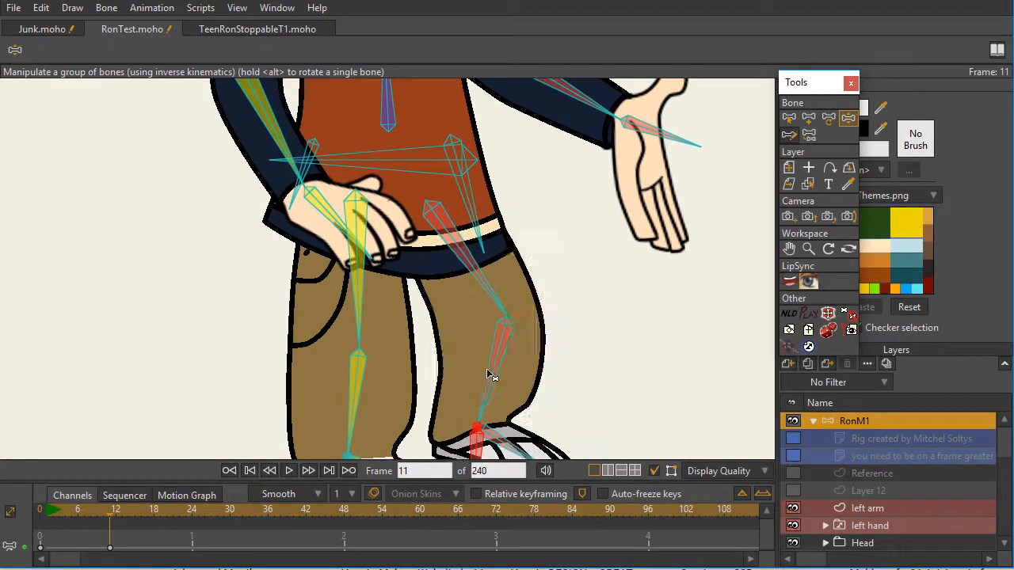
pyautogui.moveTo(561, 219); pyautogui.dragTo(578, 369)
pyautogui.moveTo(282, 277); pyautogui.dragTo(305, 260)
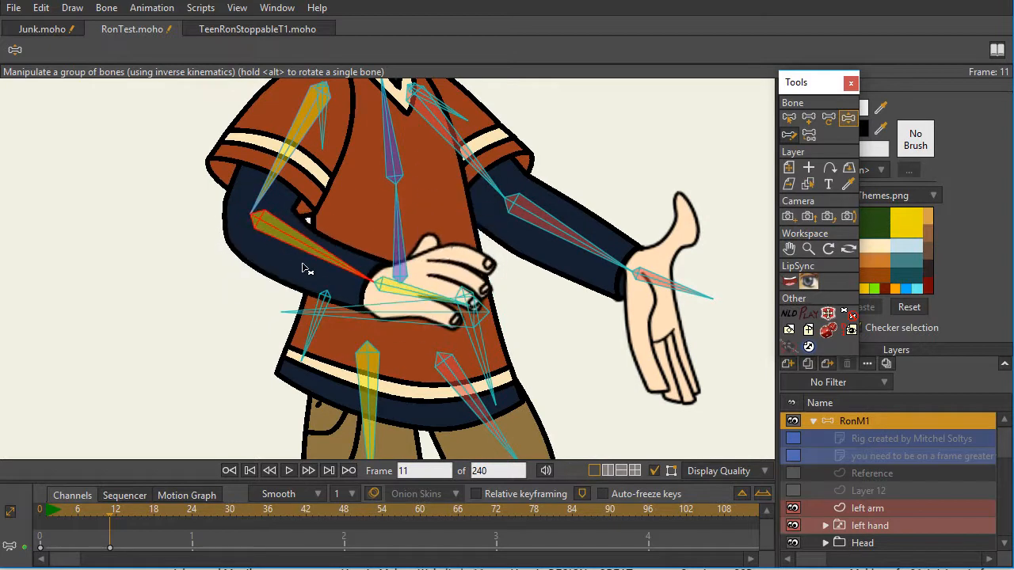
pyautogui.moveTo(357, 229); pyautogui.dragTo(346, 288)
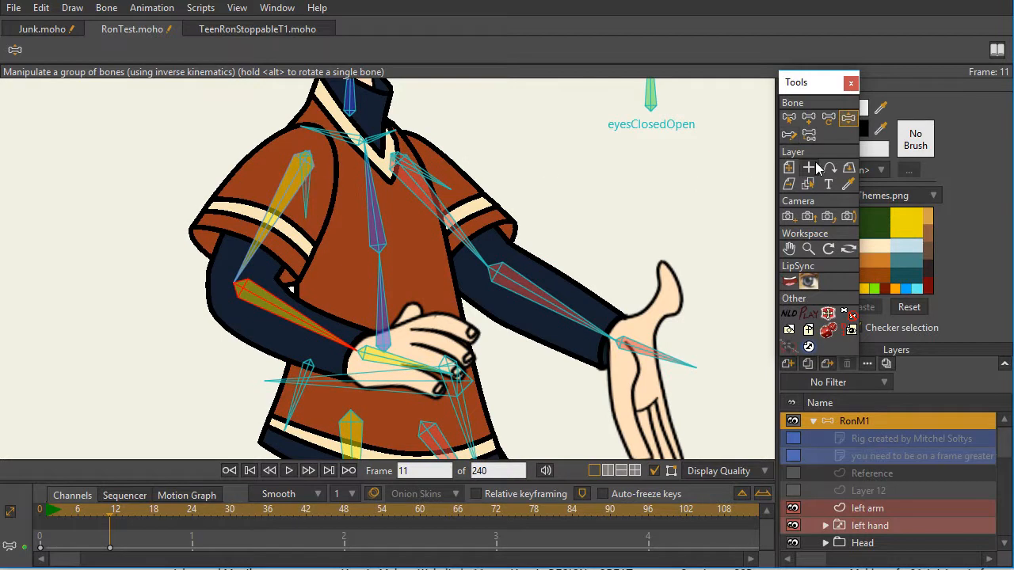
# - Examine on frame 0 how the sleeve, arm and body bones are parented, using Reparent Bone
pyautogui.click(249, 473)
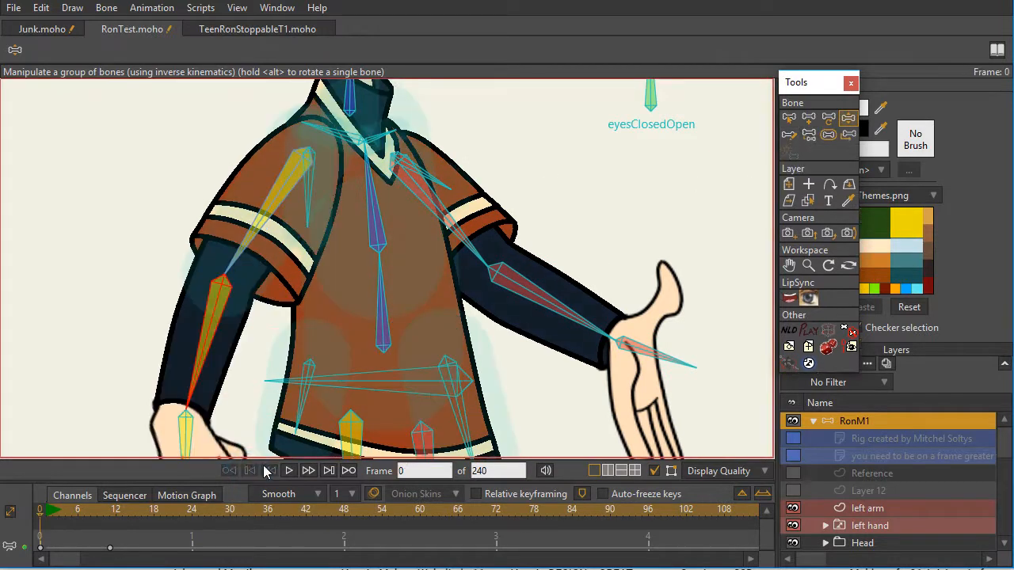
pyautogui.click(808, 134)
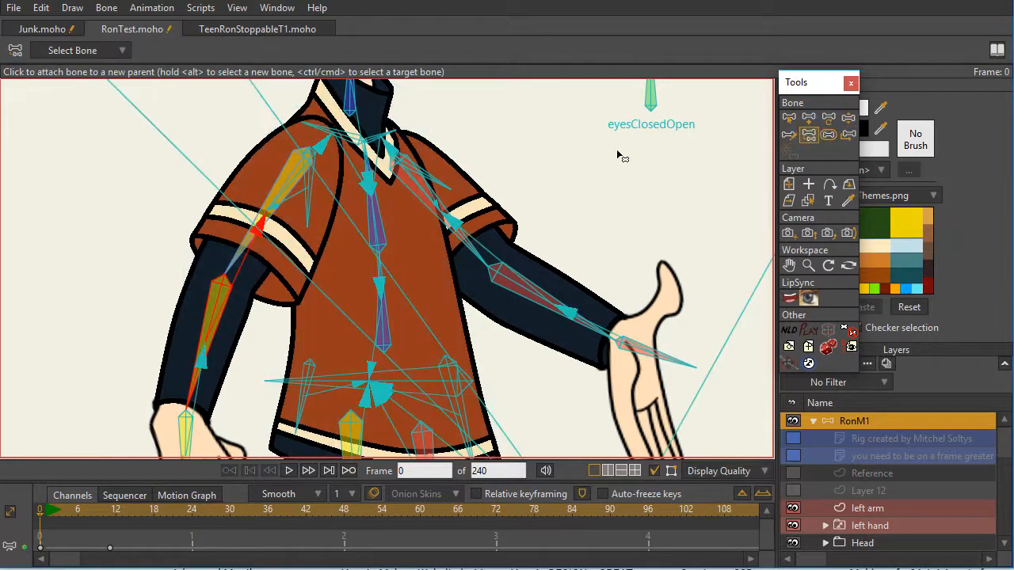
pyautogui.scroll(3, 428, 181)
pyautogui.moveTo(405, 180); pyautogui.dragTo(511, 247)
pyautogui.scroll(3, 542, 249)
pyautogui.moveTo(439, 237); pyautogui.dragTo(549, 269)
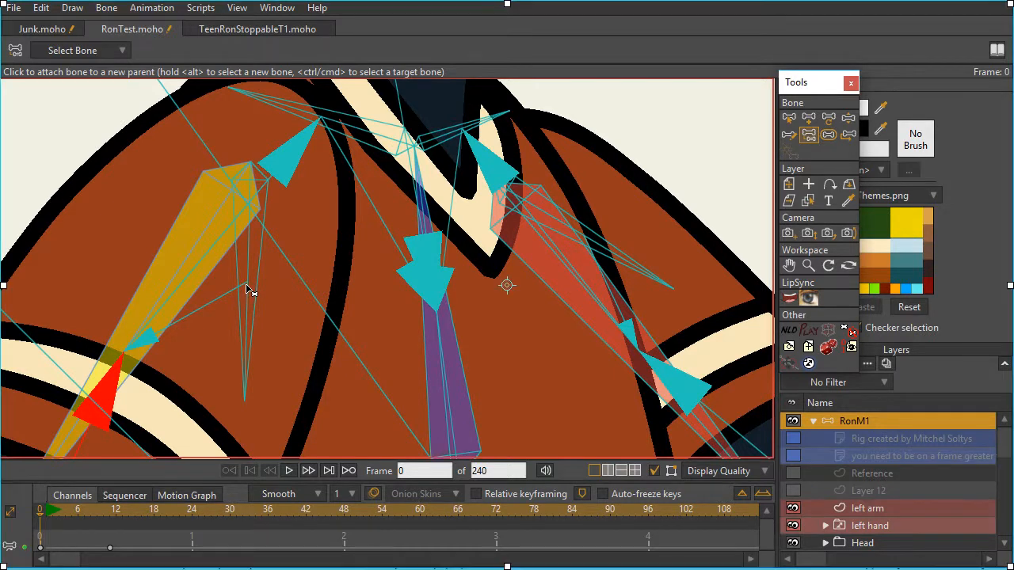
pyautogui.moveTo(247, 289); pyautogui.dragTo(277, 244)
pyautogui.scroll(-2, 276, 244)
pyautogui.scroll(-1, 277, 244)
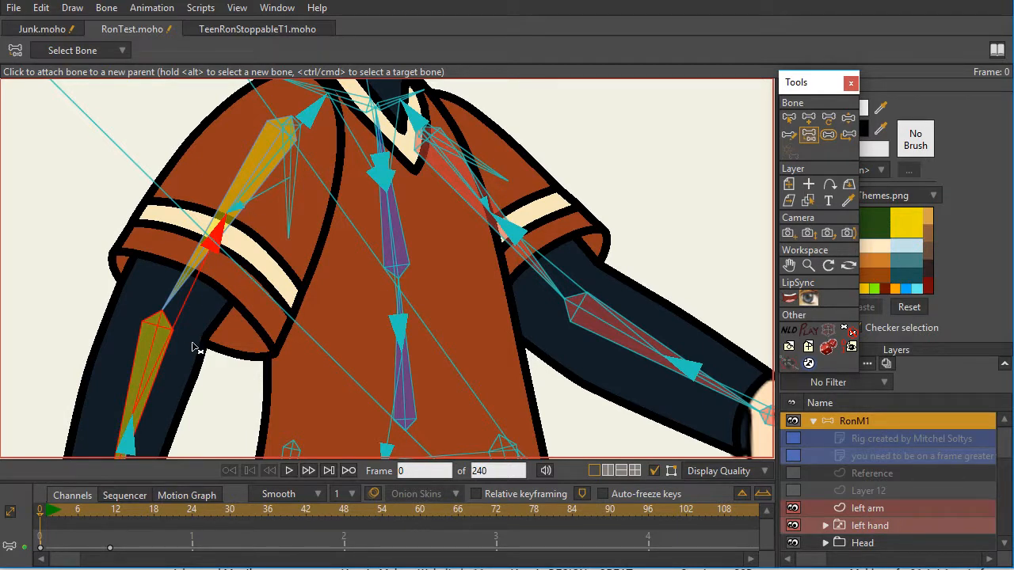
pyautogui.scroll(-3, 622, 342)
pyautogui.moveTo(621, 341); pyautogui.dragTo(479, 136)
pyautogui.scroll(-2, 491, 232)
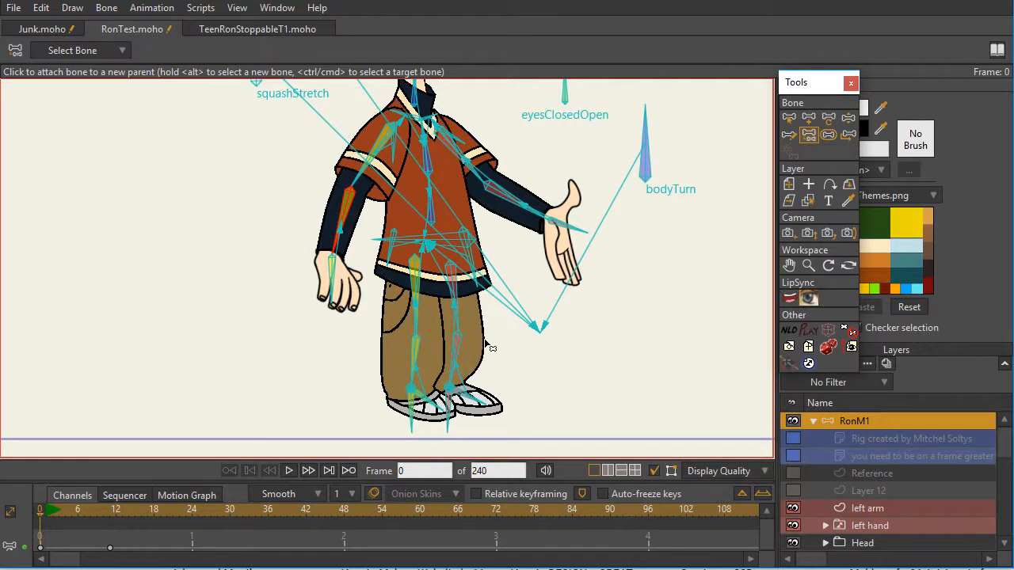
# - Pose the red lower leg farther outward and tilt the chest bone on frame 12 with Manipulate Bones
pyautogui.press('z')
pyautogui.click(459, 351)
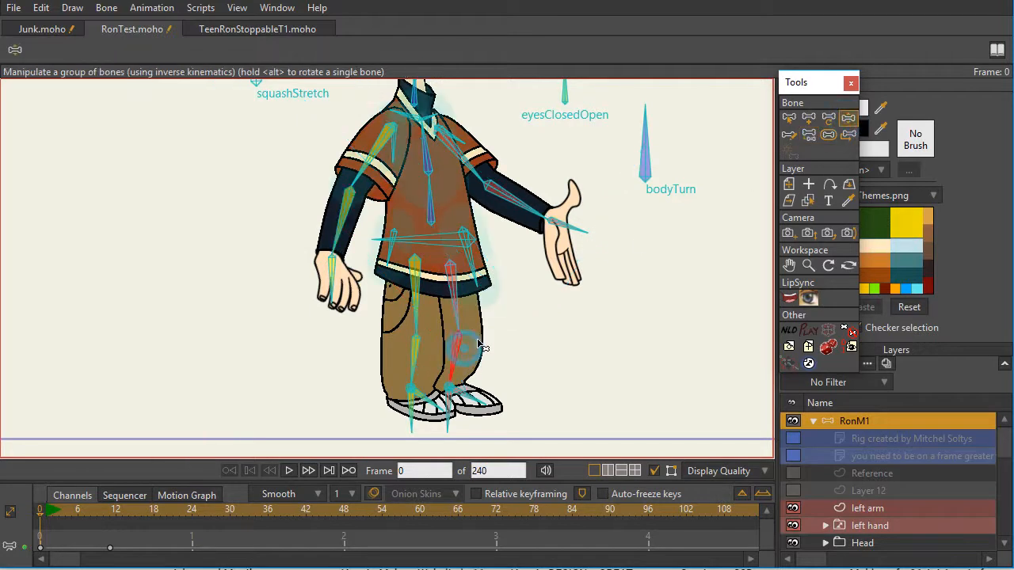
pyautogui.click(117, 510)
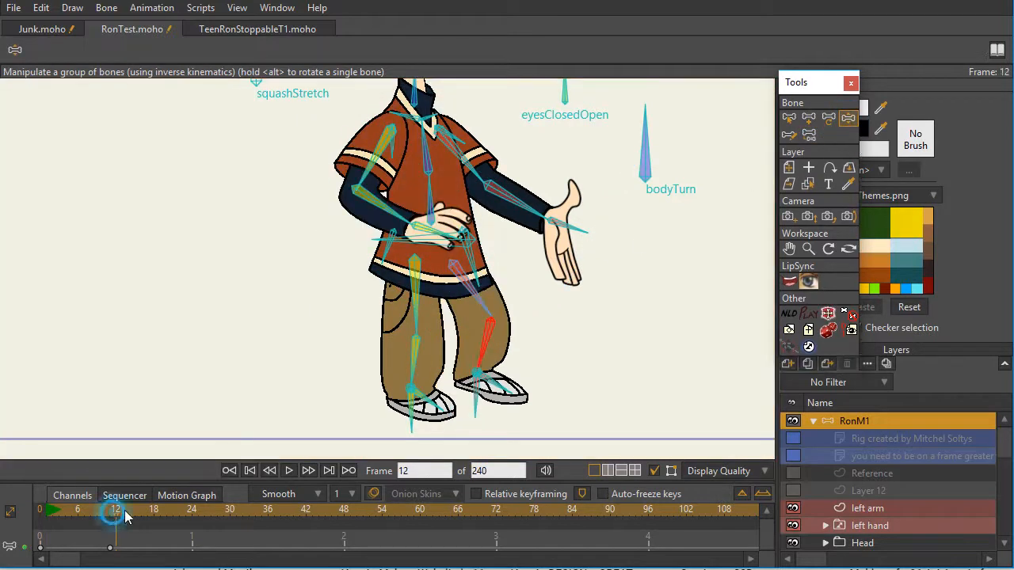
pyautogui.moveTo(488, 356)
pyautogui.mouseDown()
pyautogui.moveTo(515, 346)
pyautogui.moveTo(492, 358)
pyautogui.moveTo(502, 355)
pyautogui.mouseUp()
pyautogui.moveTo(428, 152); pyautogui.dragTo(428, 184)
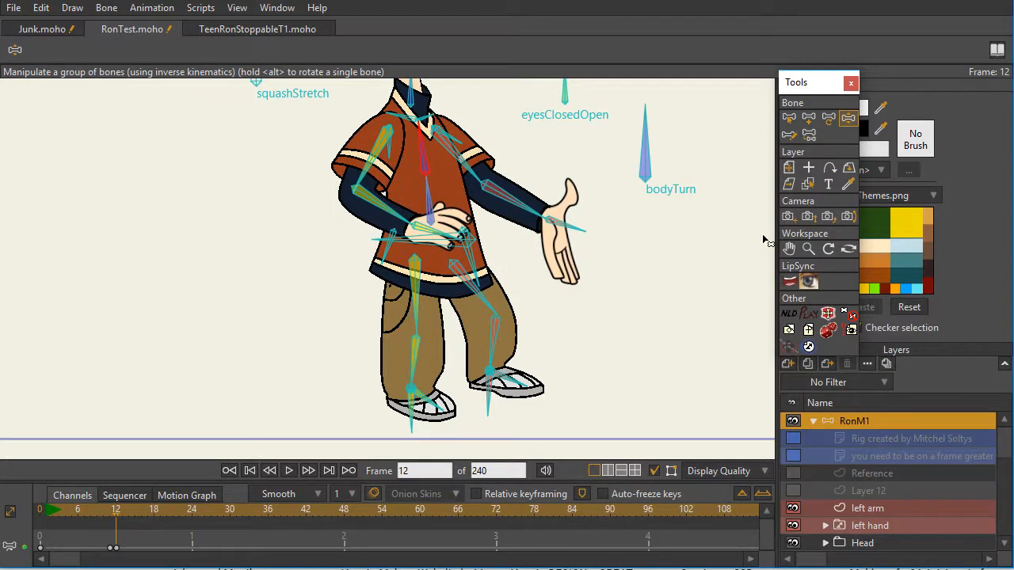
# - Set the small sleeve bones of both arms to be ignored by inverse kinematics in their bone constraints
pyautogui.scroll(6, 452, 219)
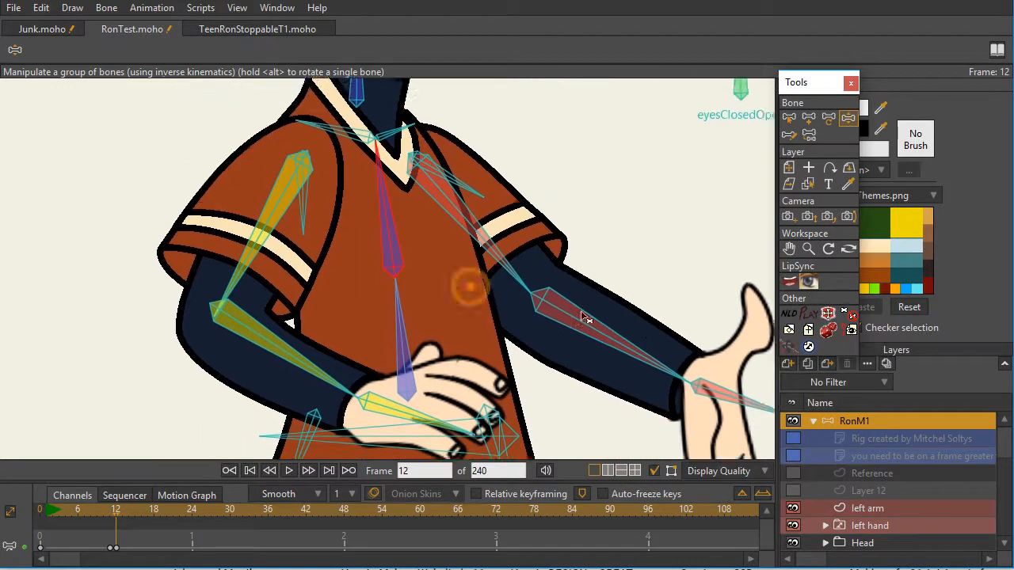
pyautogui.scroll(3, 599, 315)
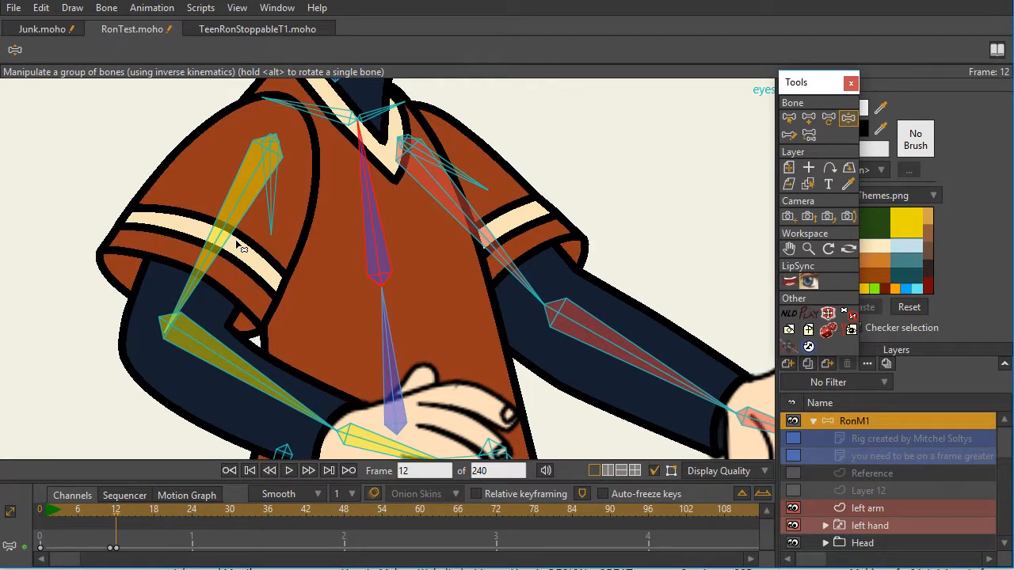
pyautogui.press('b')
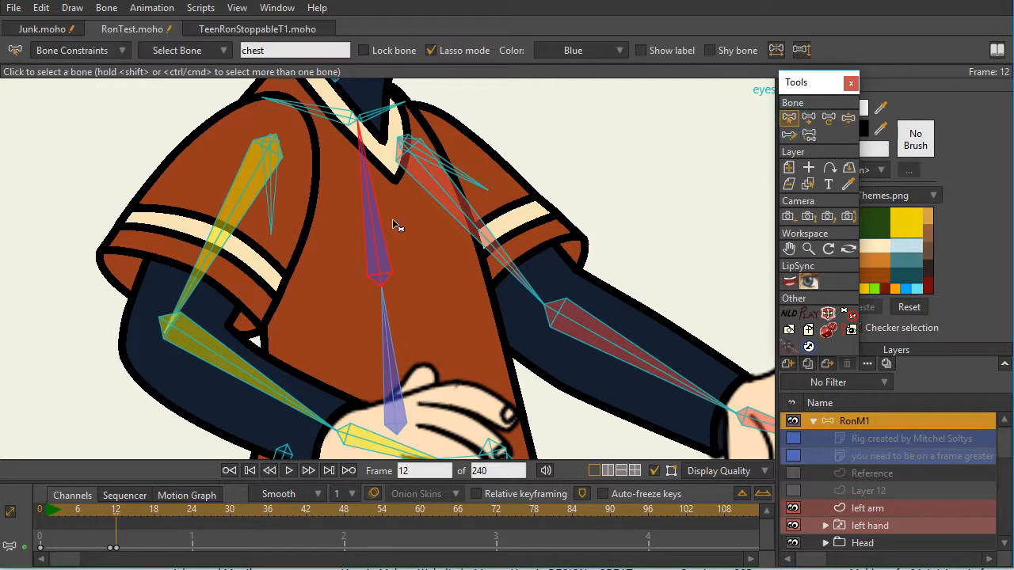
pyautogui.click(272, 202)
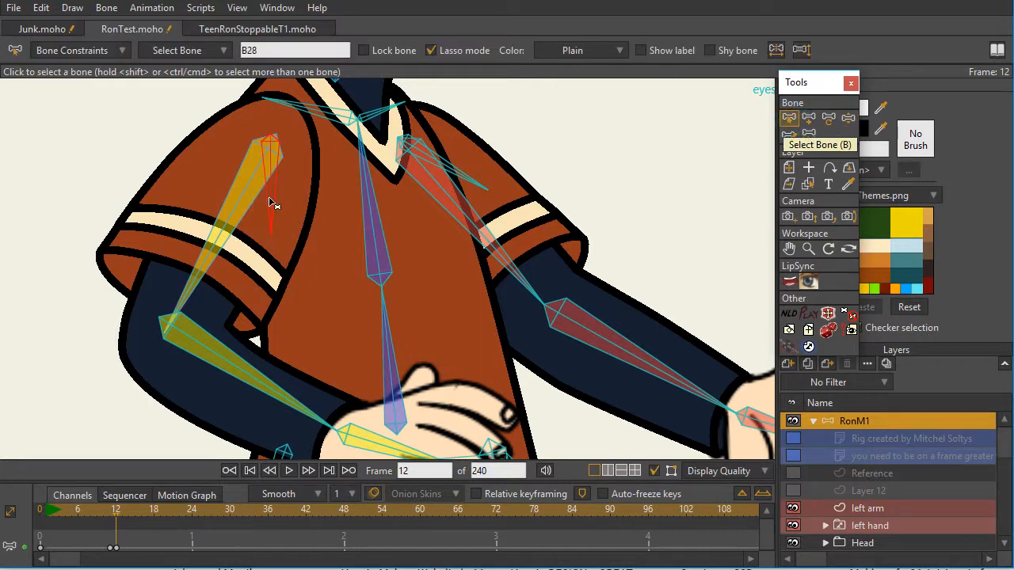
pyautogui.click(464, 179)
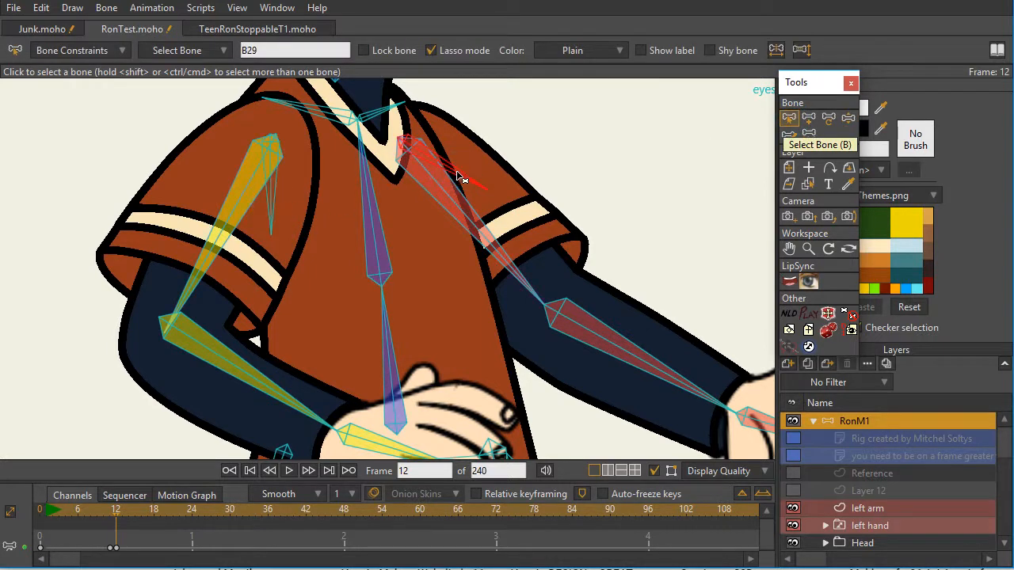
pyautogui.click(271, 217)
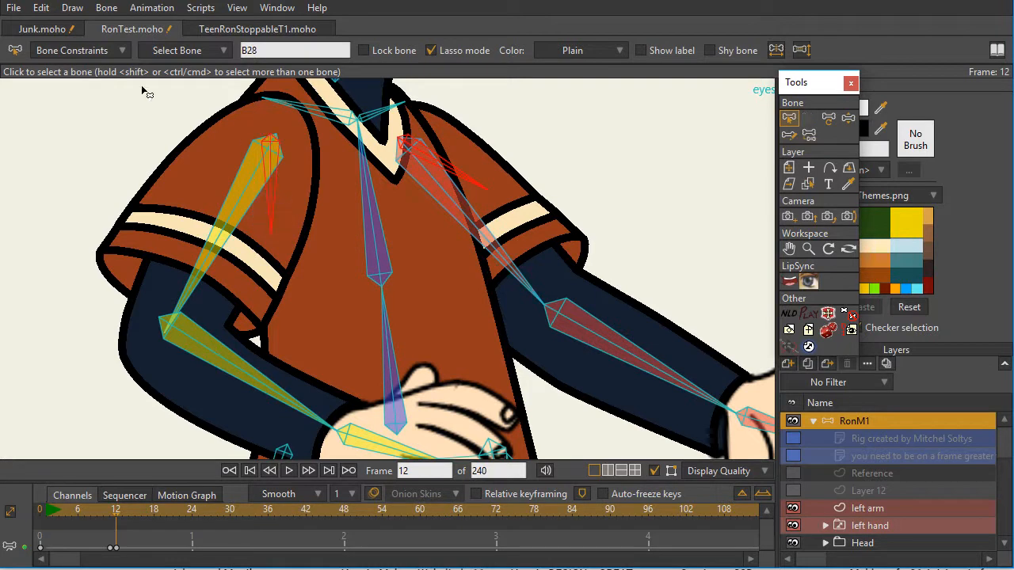
pyautogui.click(122, 52)
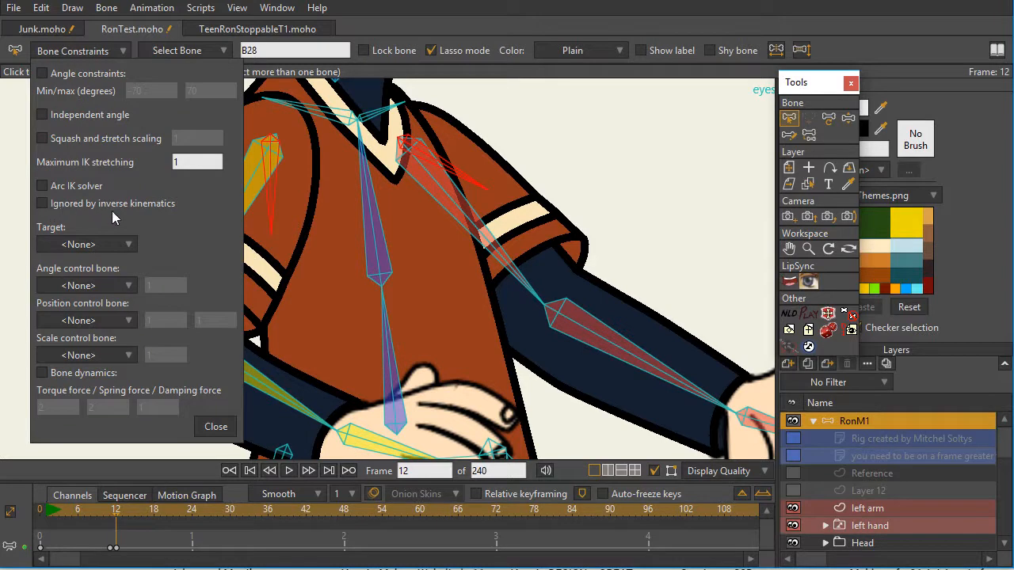
pyautogui.click(42, 204)
pyautogui.click(216, 425)
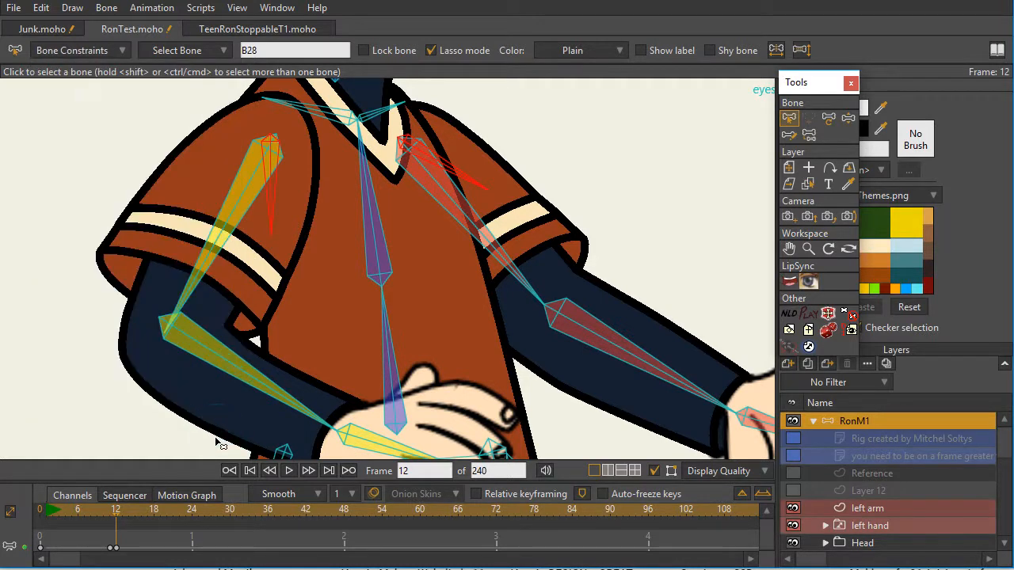
# - Lower the yellow forearm toward the hip on frame 12 with Manipulate Bones
pyautogui.click(849, 117)
pyautogui.moveTo(234, 380); pyautogui.dragTo(277, 442)
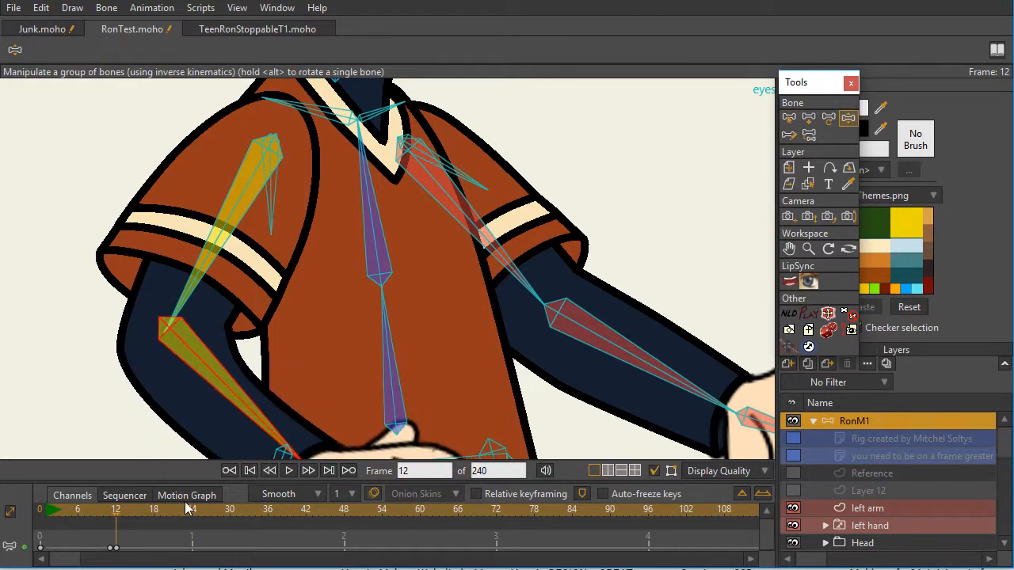
pyautogui.scroll(-3, 317, 381)
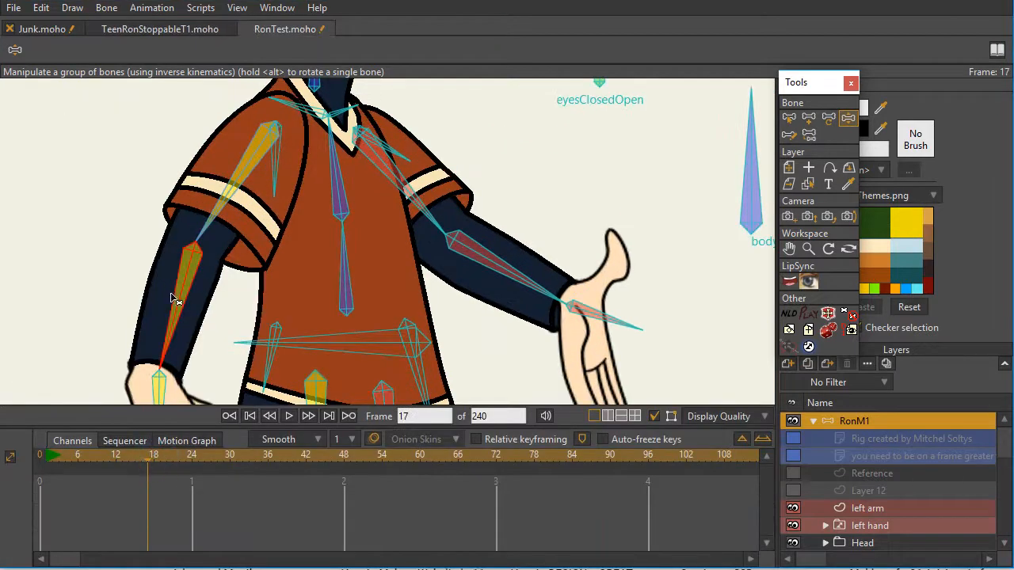
# - Bend the yellow arm so its hand rests at the hip on frame 17, and select each arm's small sleeve bone in turn
pyautogui.moveTo(177, 309); pyautogui.dragTo(241, 343)
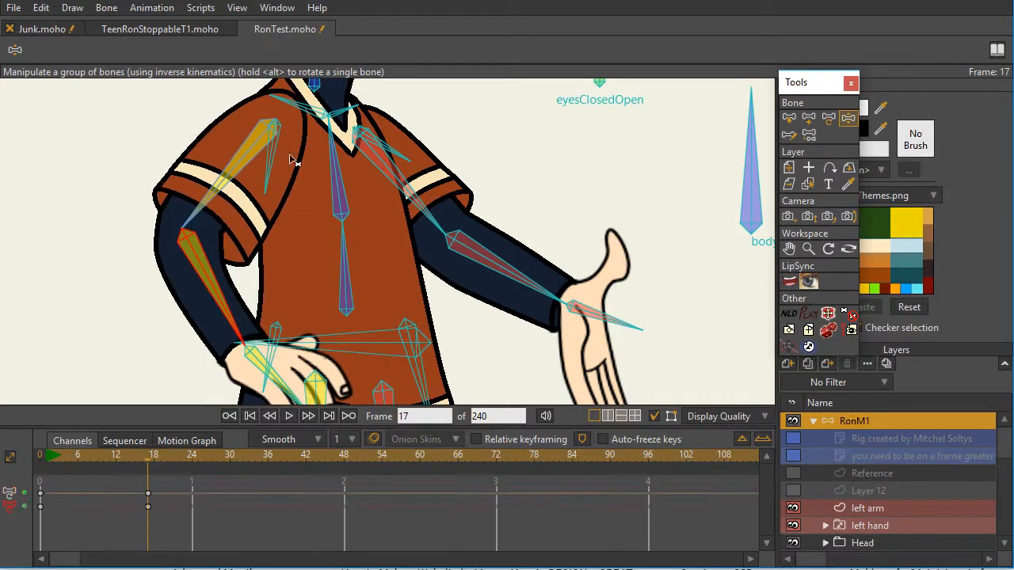
pyautogui.click(271, 176)
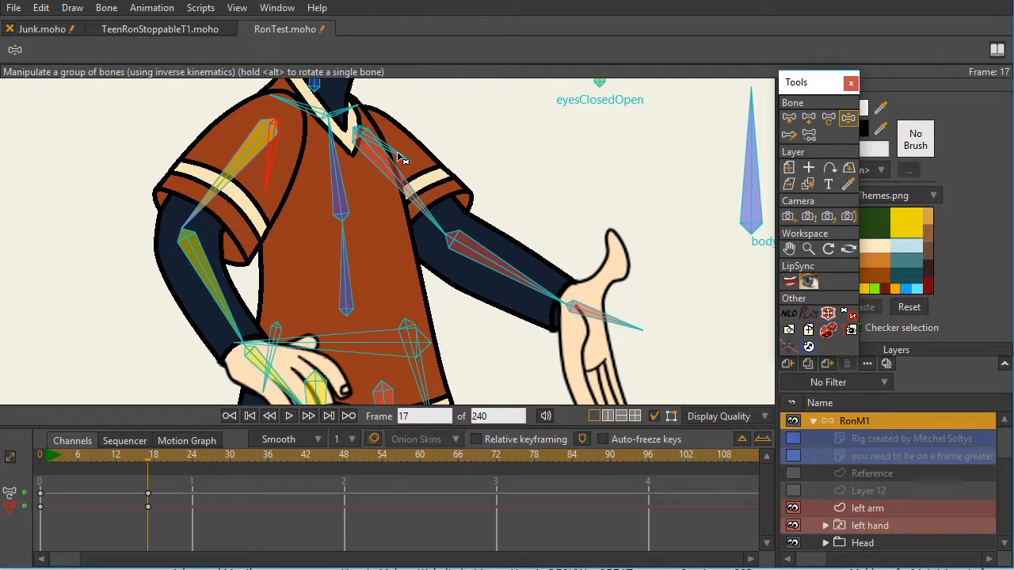
pyautogui.moveTo(216, 277)
pyautogui.mouseDown()
pyautogui.moveTo(199, 272)
pyautogui.moveTo(220, 290)
pyautogui.moveTo(202, 293)
pyautogui.moveTo(214, 292)
pyautogui.mouseUp()
pyautogui.click(269, 165)
pyautogui.click(405, 155)
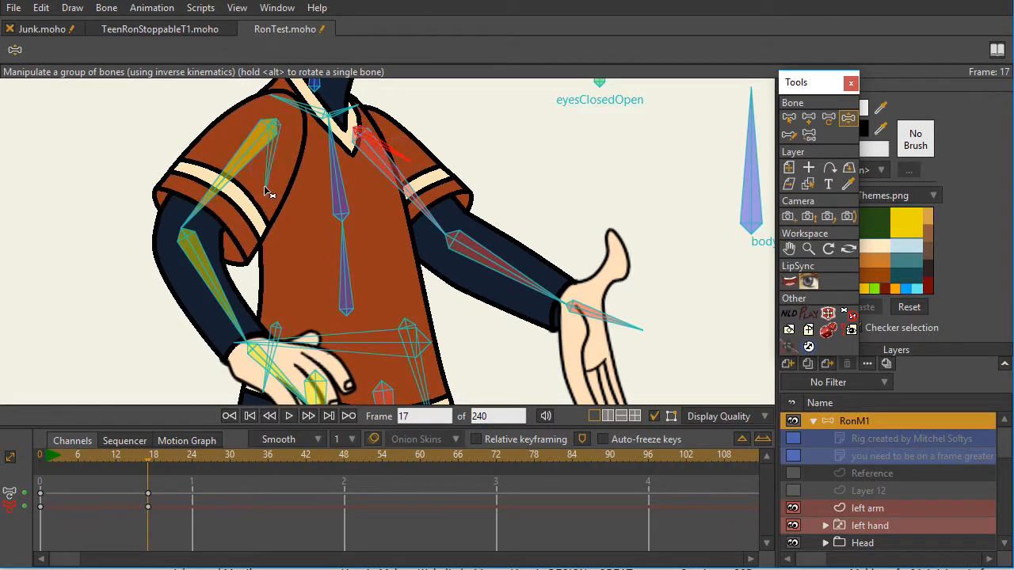
pyautogui.click(267, 183)
pyautogui.click(361, 159)
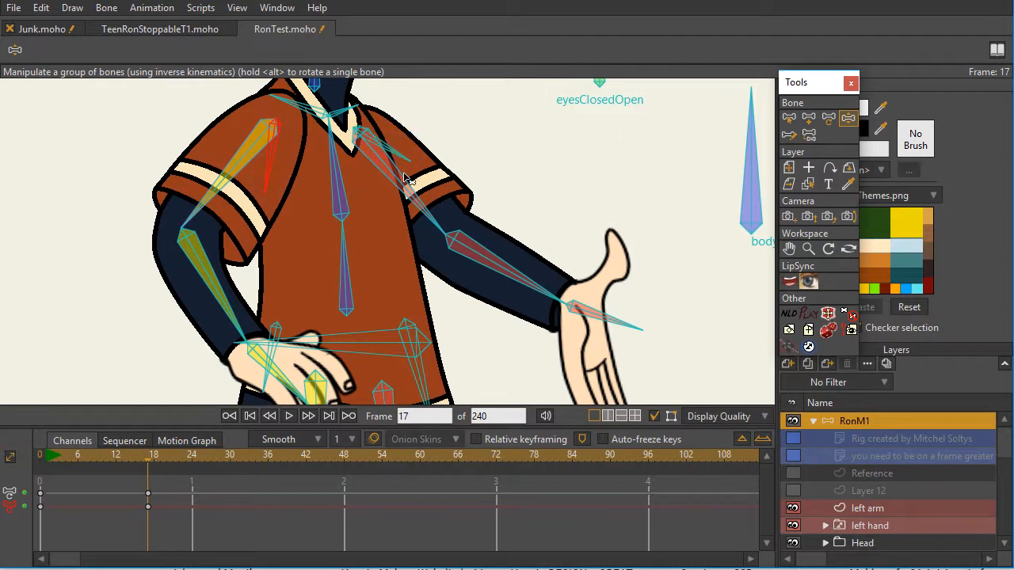
# - On frame 0, select both arms' small sleeve bones and check the inverse kinematics setting in their bone constraints
pyautogui.click(249, 418)
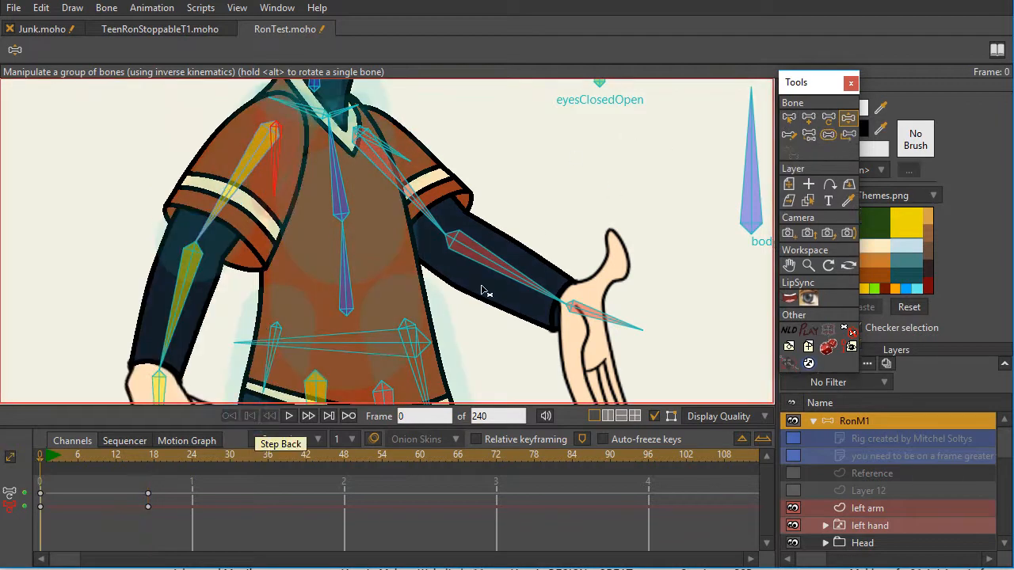
pyautogui.click(789, 117)
pyautogui.click(394, 159)
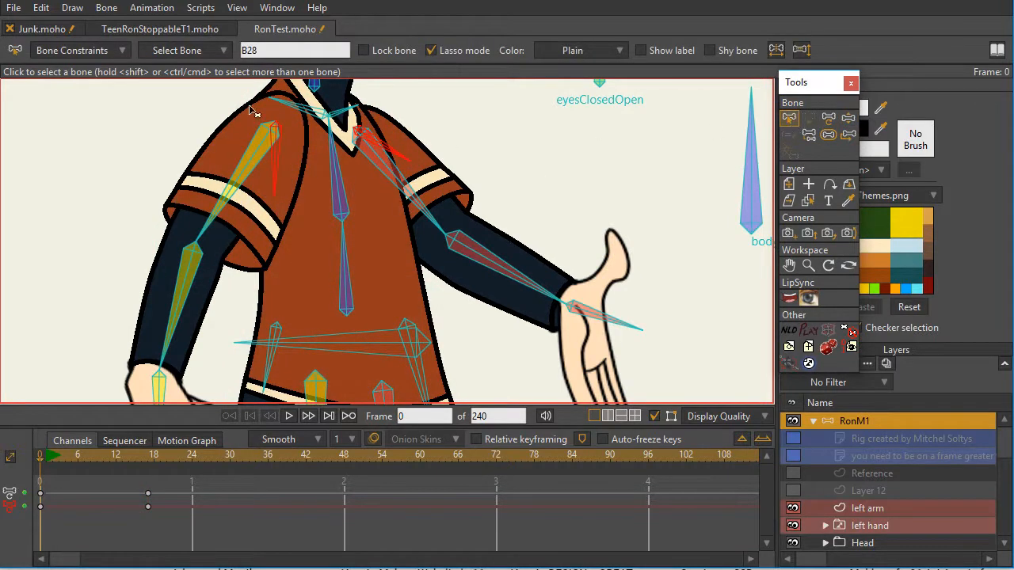
pyautogui.click(121, 51)
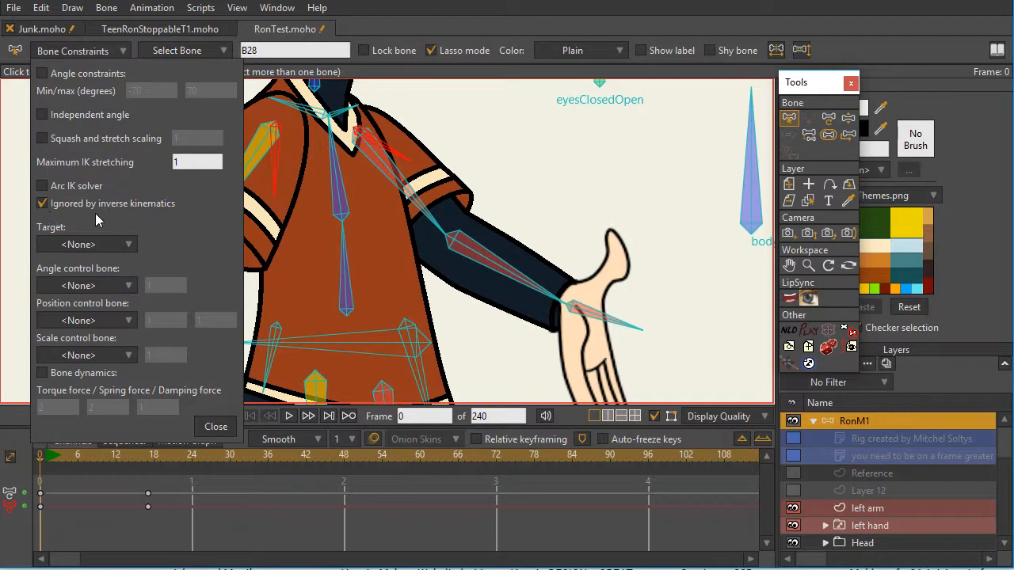
pyautogui.click(215, 426)
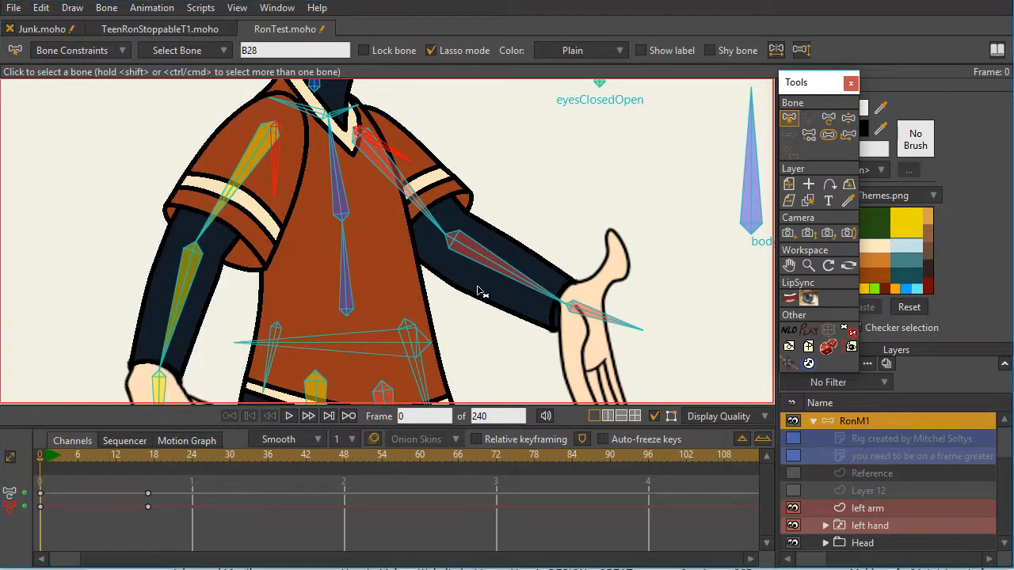
# - Bend the yellow arm farther across the hip on frame 17 with Manipulate Bones, and try to move its small sleeve bone
pyautogui.click(150, 466)
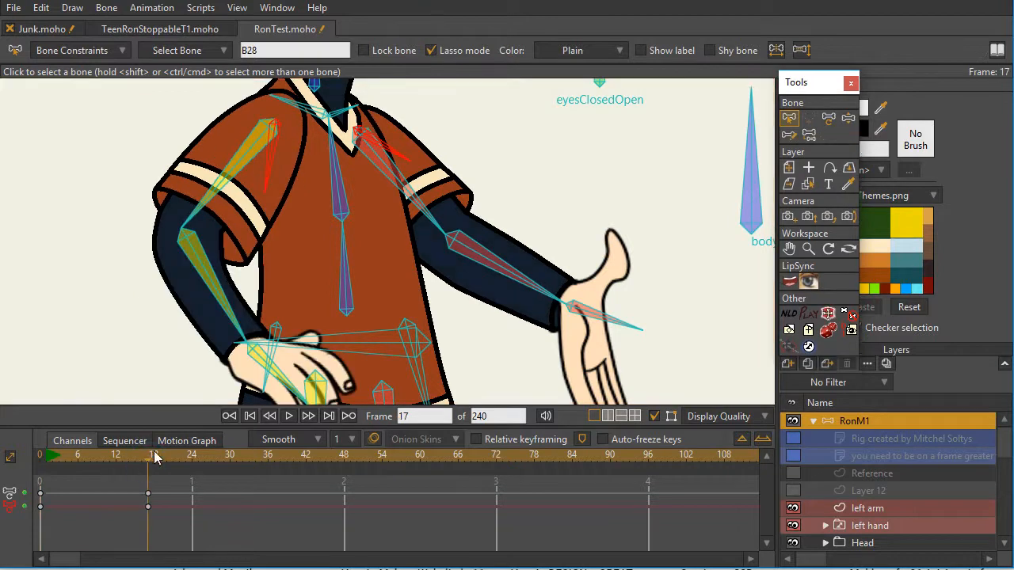
pyautogui.click(849, 119)
pyautogui.moveTo(220, 290)
pyautogui.mouseDown()
pyautogui.moveTo(252, 249)
pyautogui.moveTo(203, 271)
pyautogui.moveTo(270, 271)
pyautogui.moveTo(230, 277)
pyautogui.mouseUp()
pyautogui.click(262, 172)
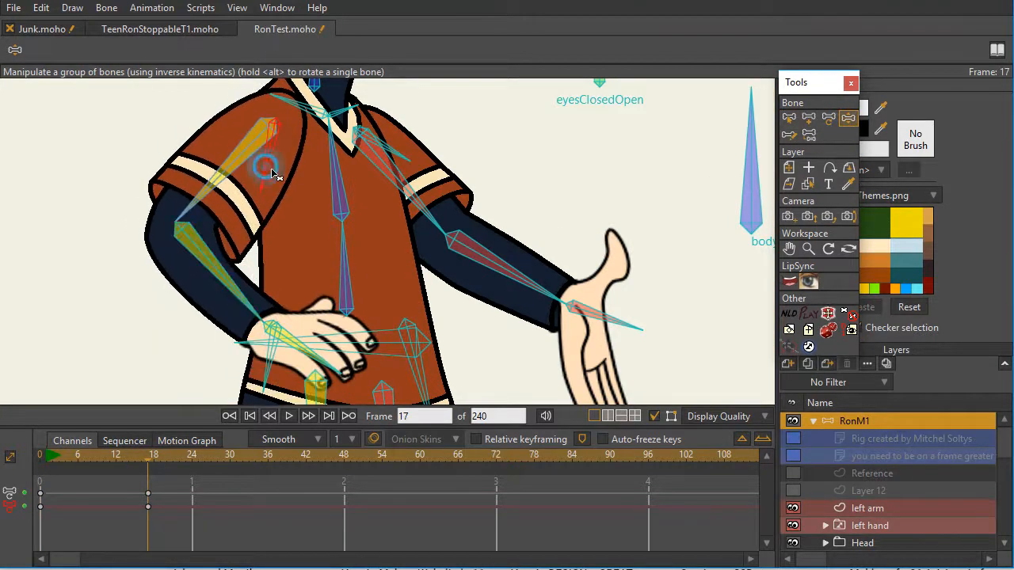
pyautogui.click(271, 152)
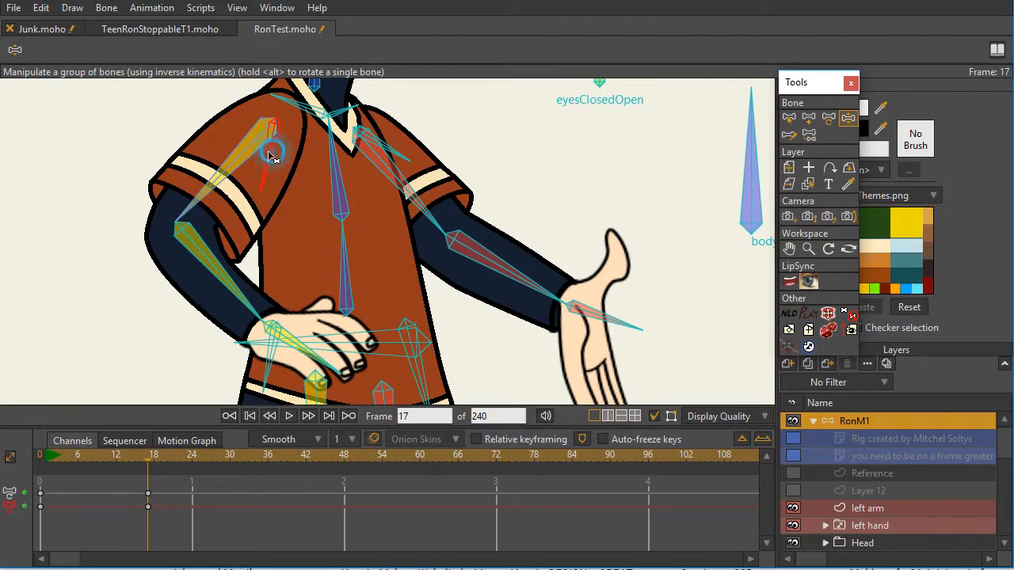
pyautogui.click(262, 169)
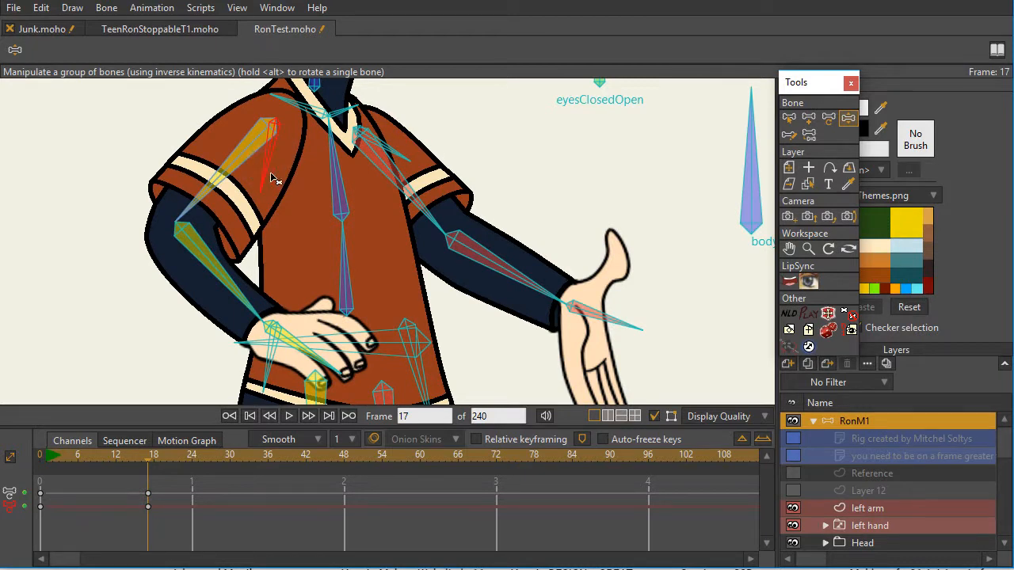
# - Rotate the yellow arm's small sleeve bone to about 28.9 degrees on frame 17 with Transform Bone and shift it by about -0.0022 in X and Y
pyautogui.click(830, 123)
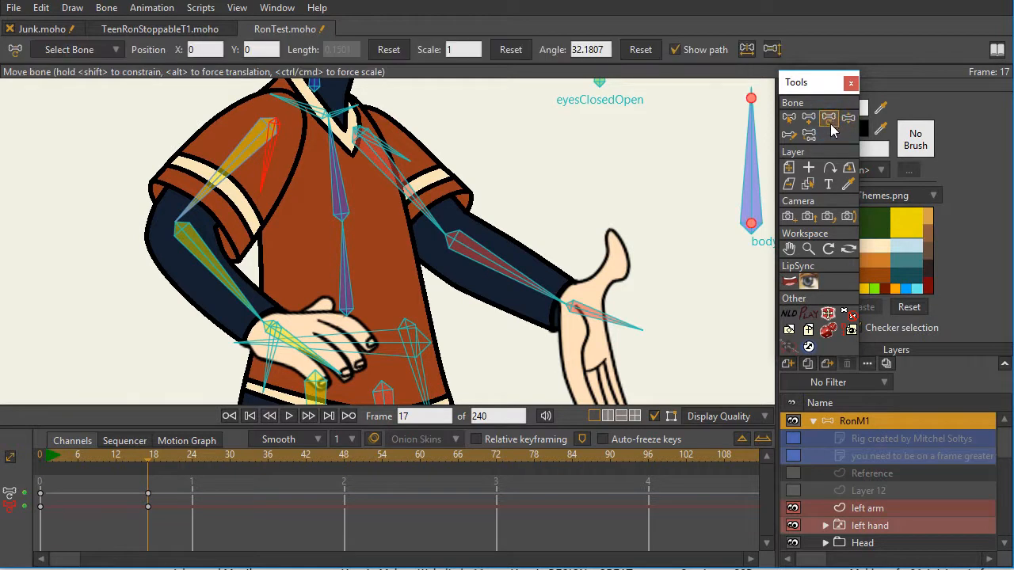
pyautogui.moveTo(271, 172); pyautogui.dragTo(257, 189)
pyautogui.moveTo(272, 121); pyautogui.dragTo(274, 122)
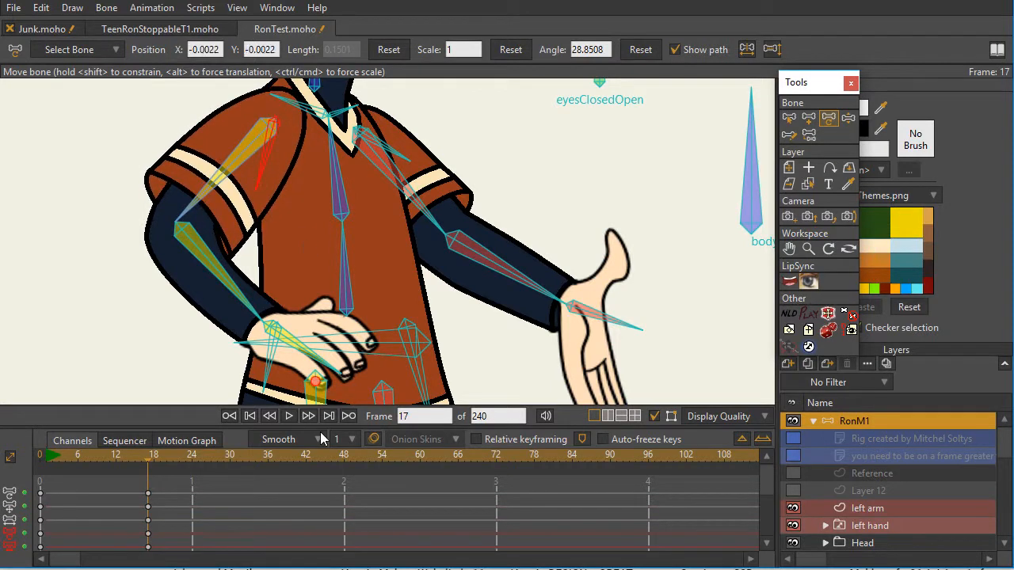